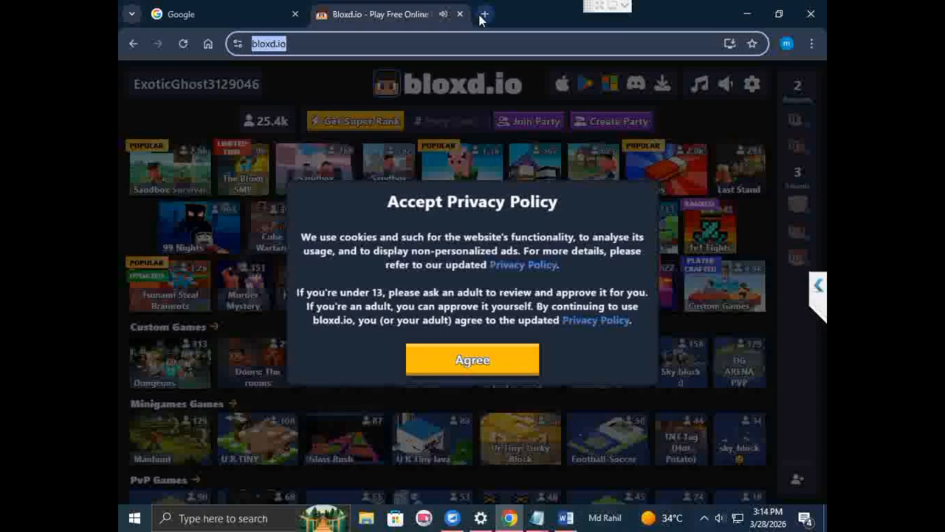
left_click(484, 14)
left_click(478, 43)
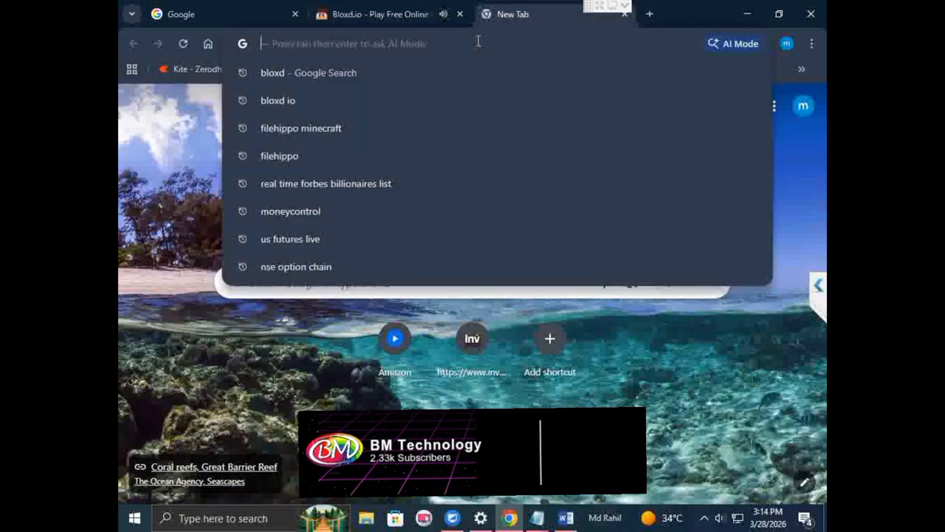
type("https://bloxd.io/")
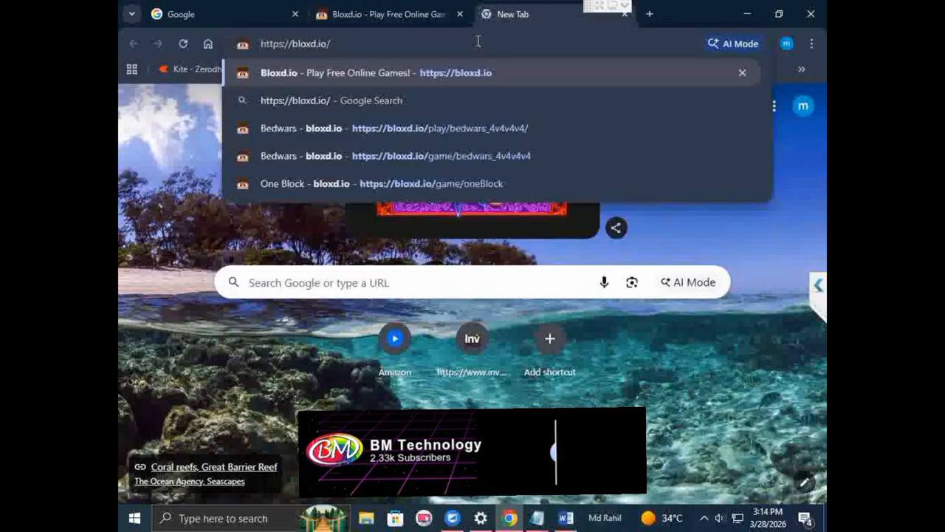
key("Return")
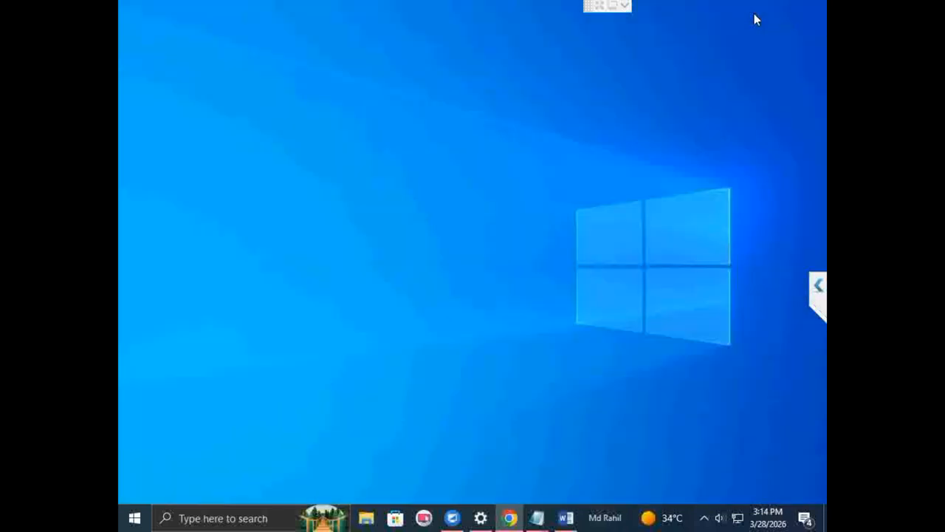
left_click(754, 20)
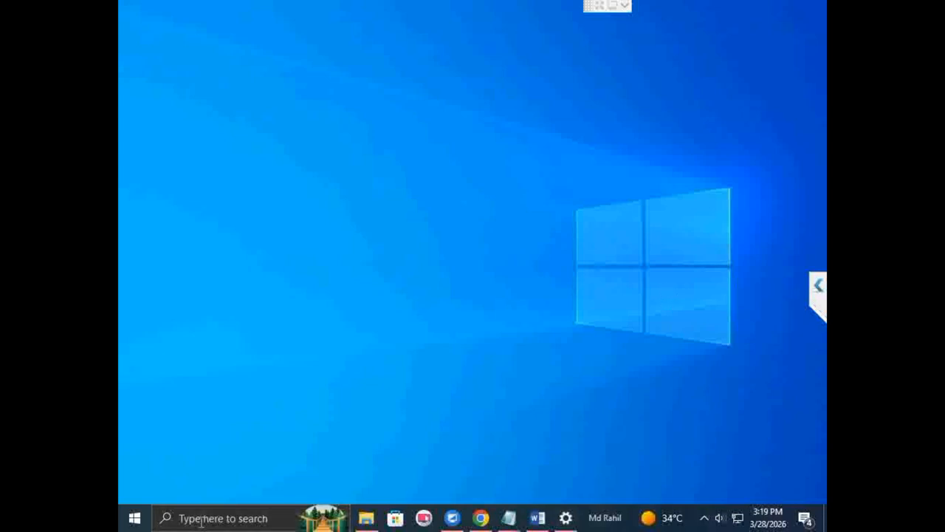
Step: Search Windows for Notepad and run it as administrator, allowing it to make changes to the device
left_click(198, 518)
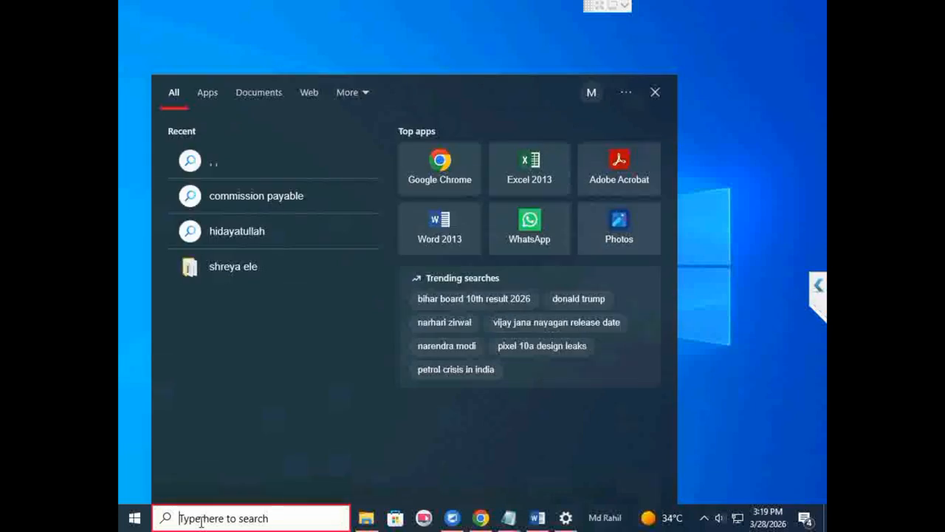
type("not")
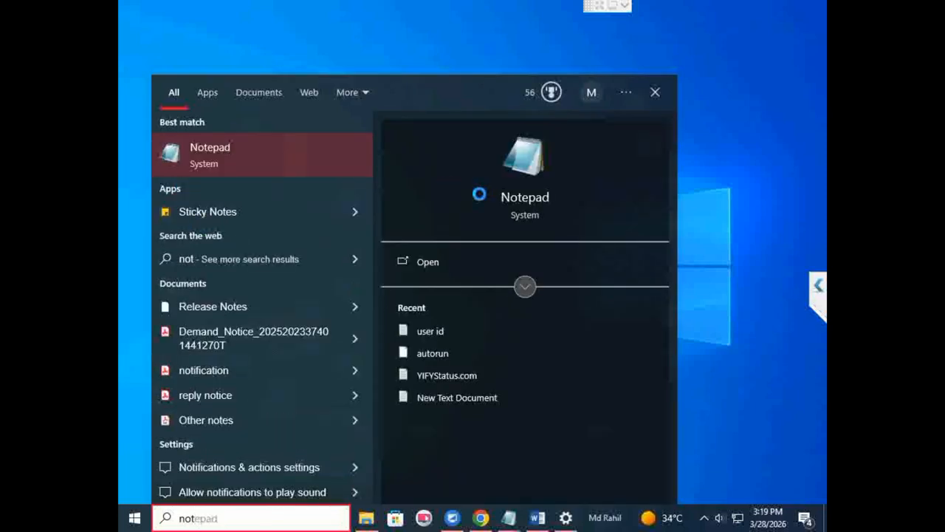
right_click(227, 163)
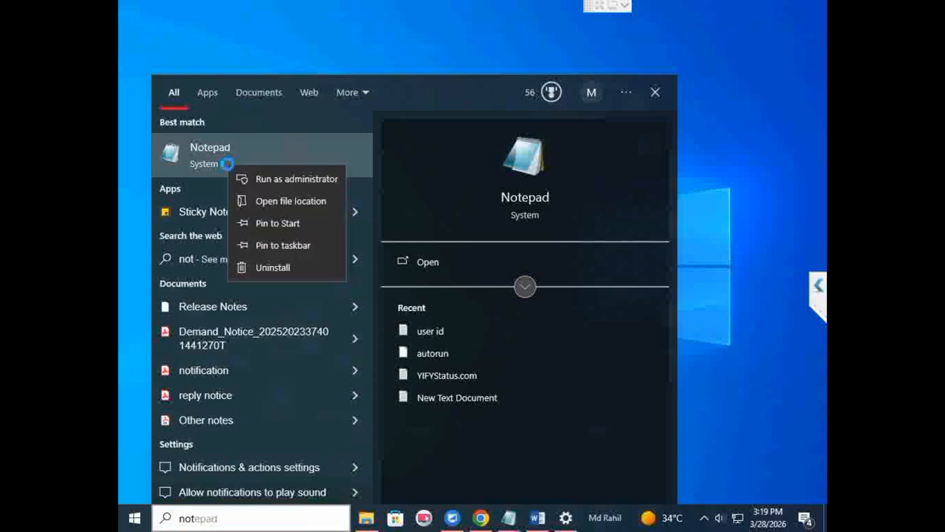
left_click(259, 183)
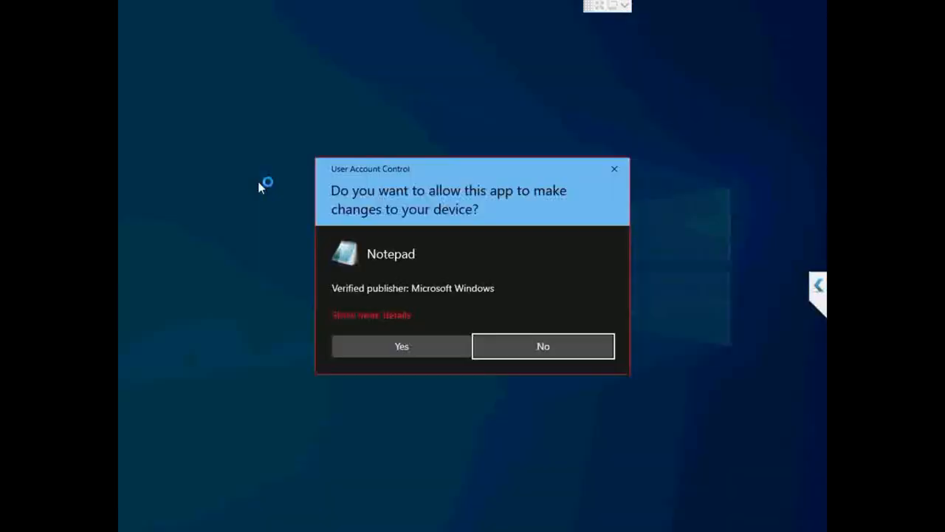
left_click(368, 347)
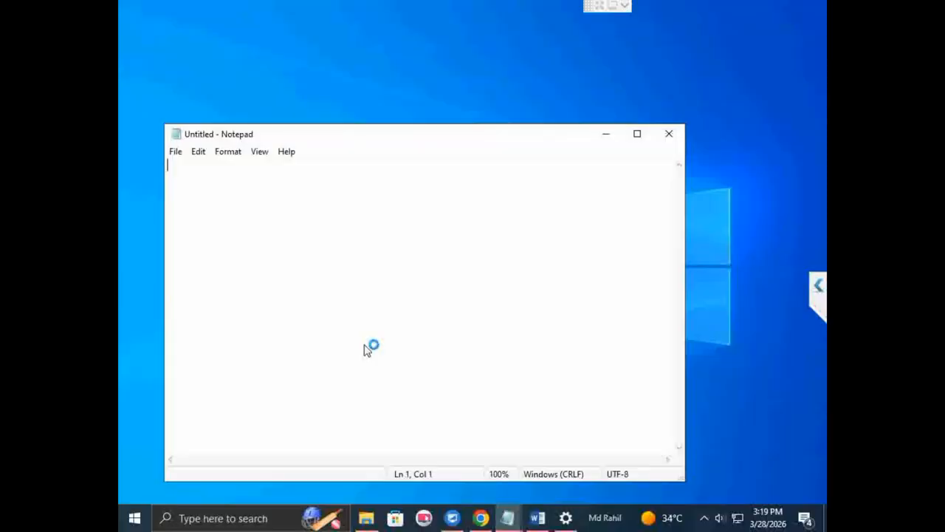
Step: Start opening a file in Notepad and browse to the folder C:\Windows\System32\drivers\etc
left_click(175, 152)
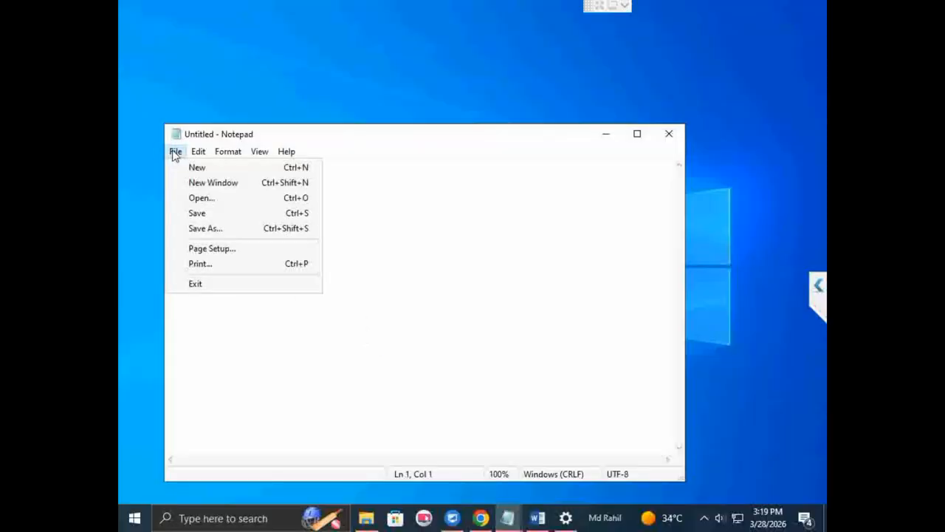
left_click(206, 198)
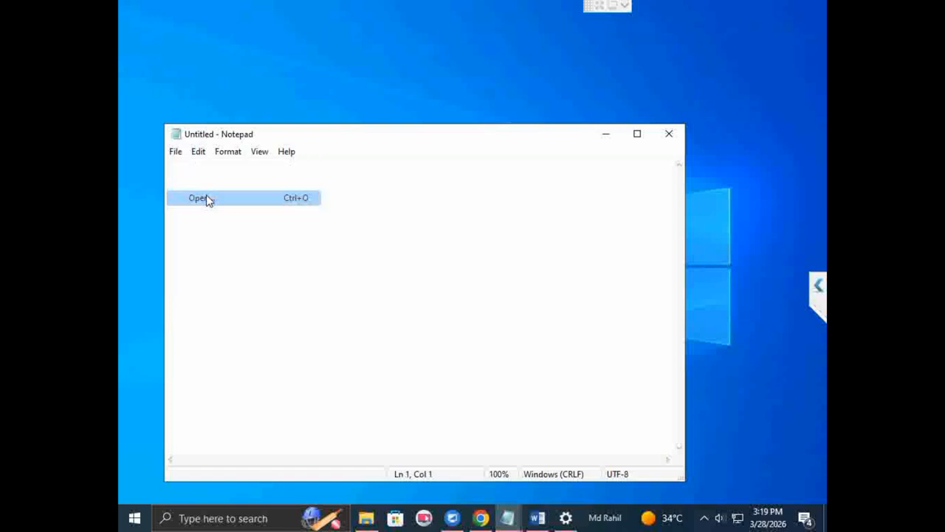
double_click(390, 392)
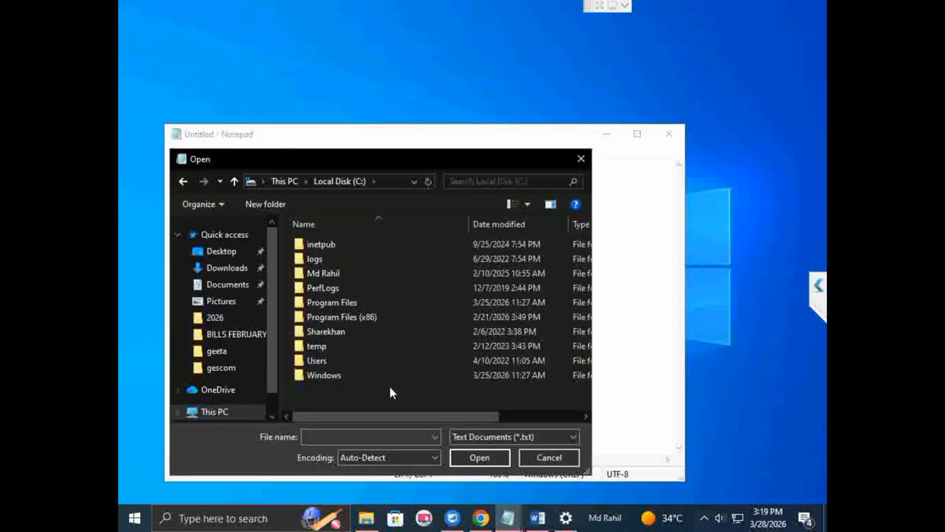
double_click(340, 375)
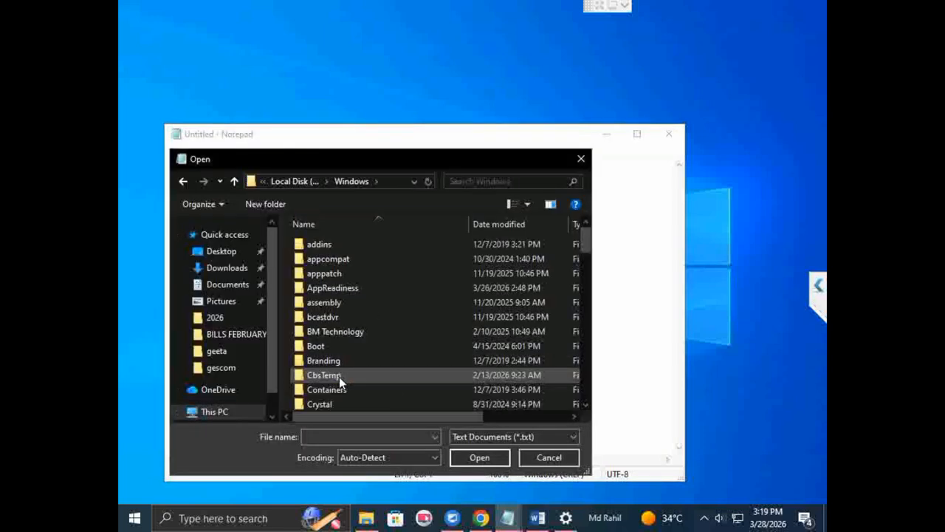
type("system32")
key("Return")
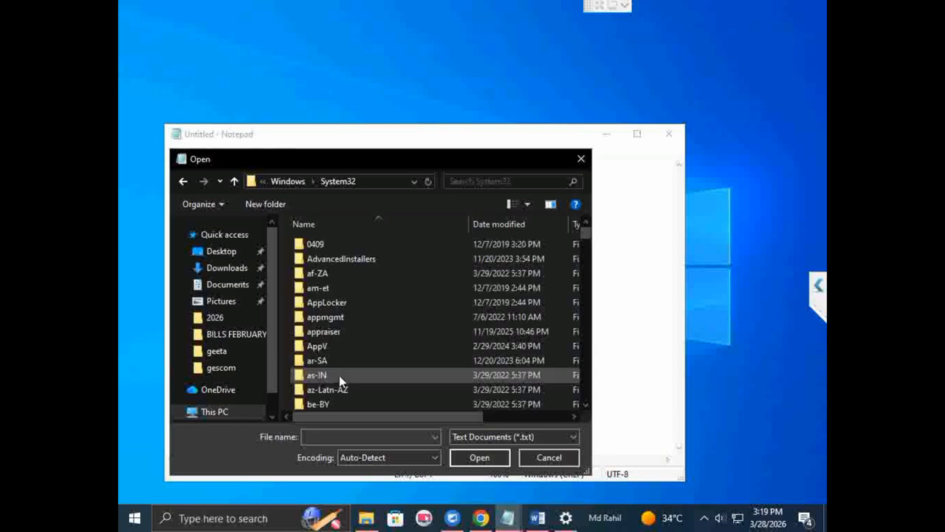
type("drivers")
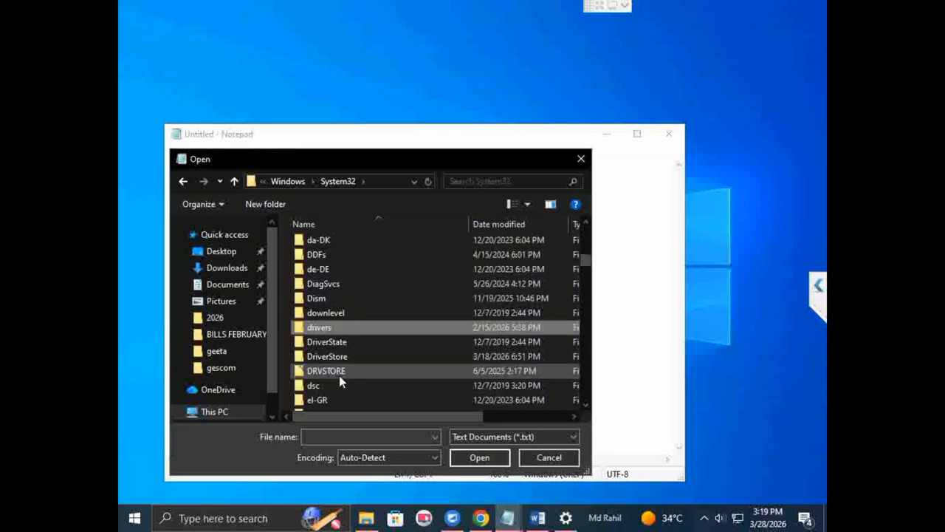
left_click(331, 318)
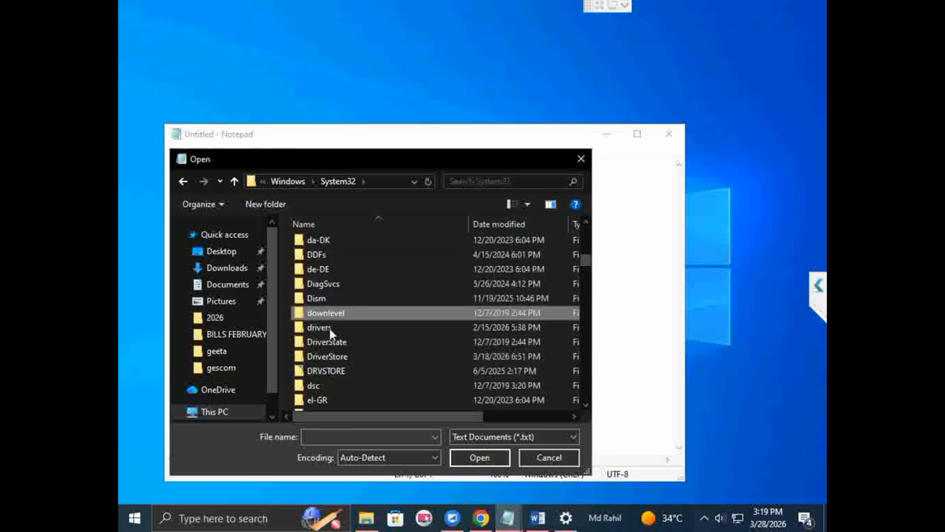
double_click(330, 330)
double_click(322, 274)
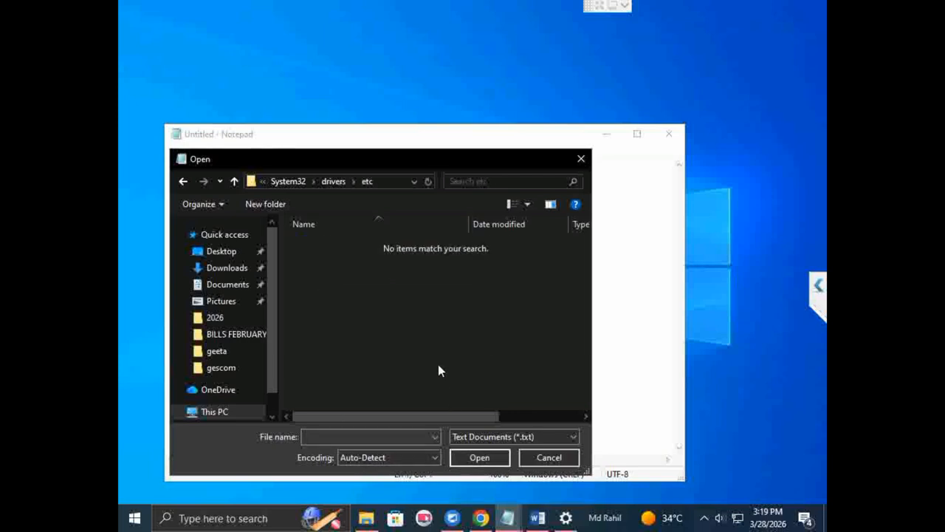
Step: Show all file types in the etc folder and open the hosts file
left_click(477, 438)
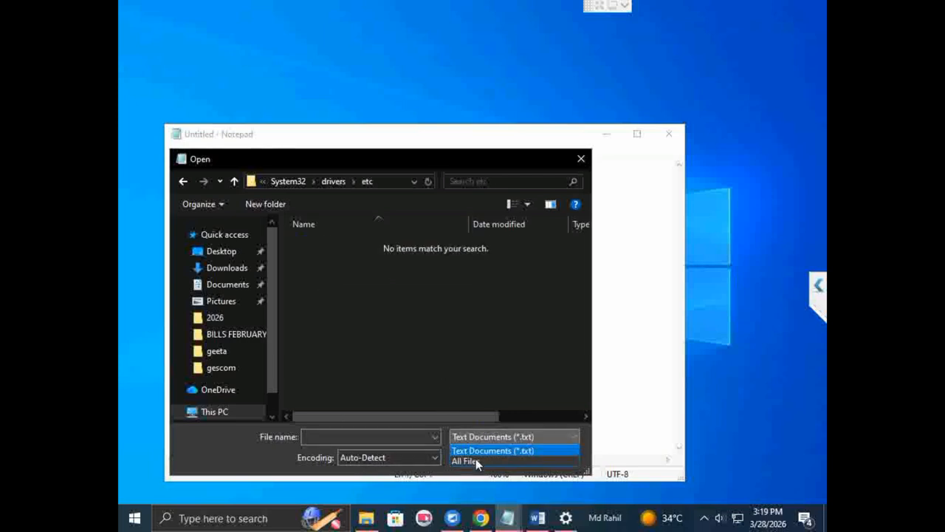
left_click(475, 460)
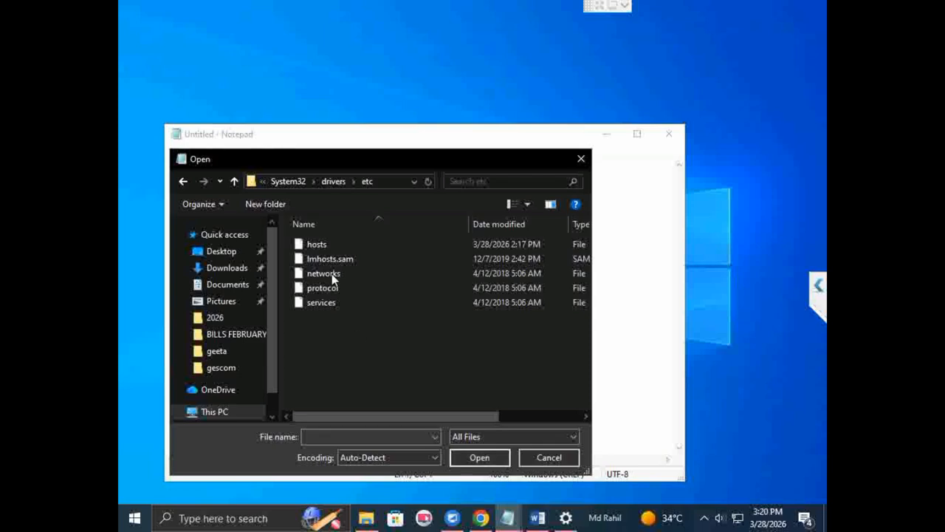
double_click(324, 245)
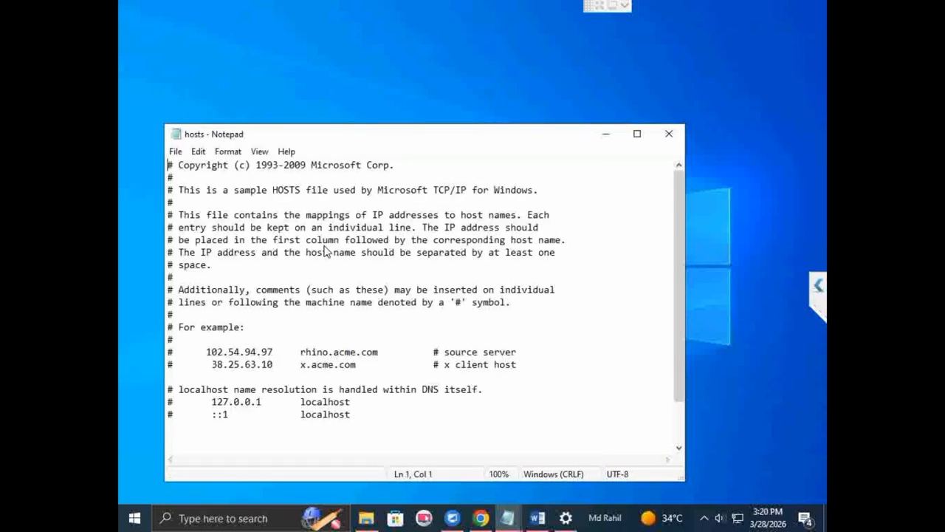
left_click(274, 442)
type("127")
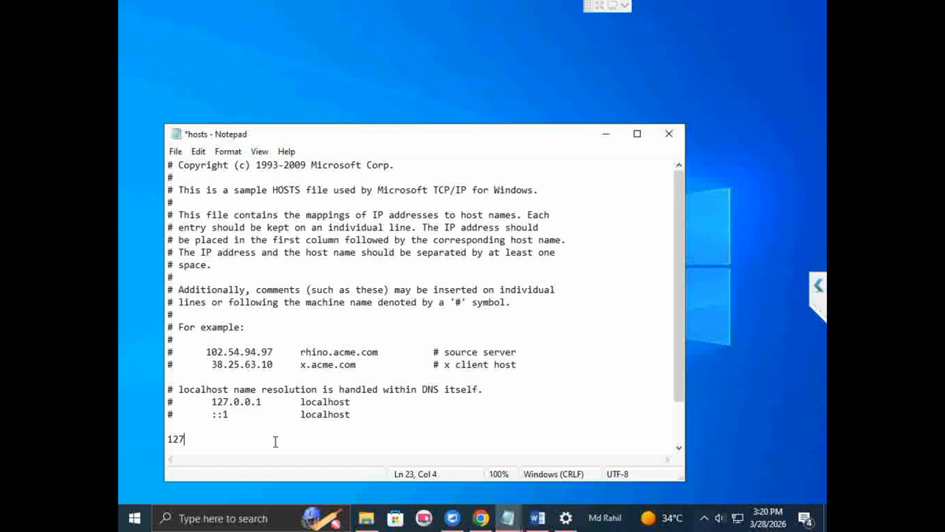
type(".0.0.1")
type("https://bloxd.io/")
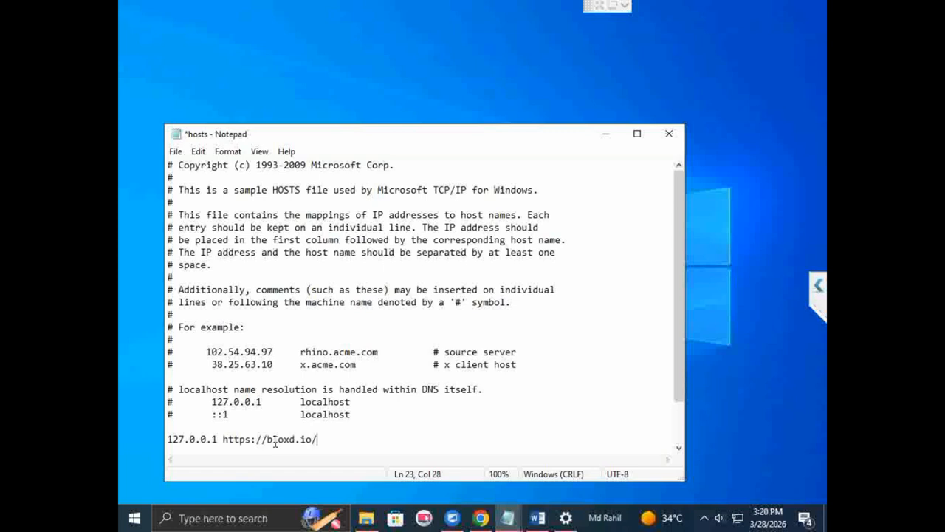
left_click(166, 439)
key("Return")
left_click(171, 431)
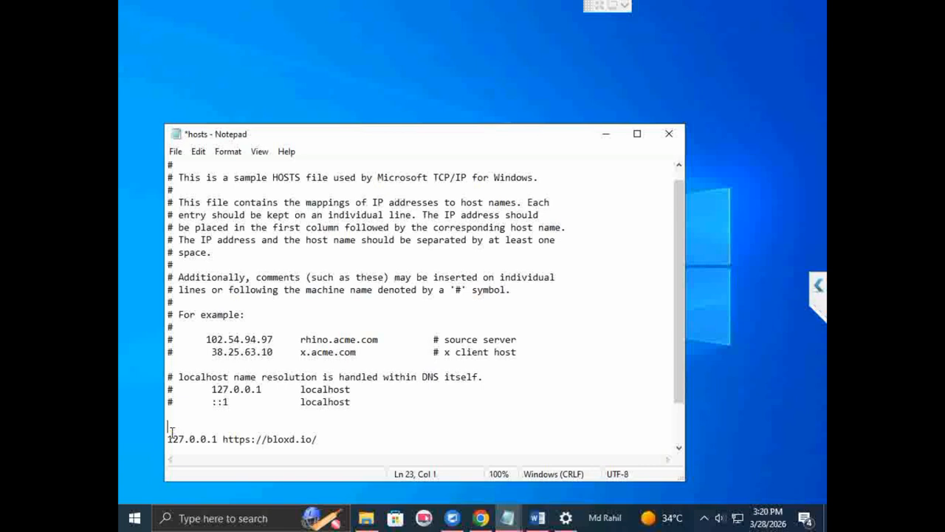
type("127.0.0.1 bloxd")
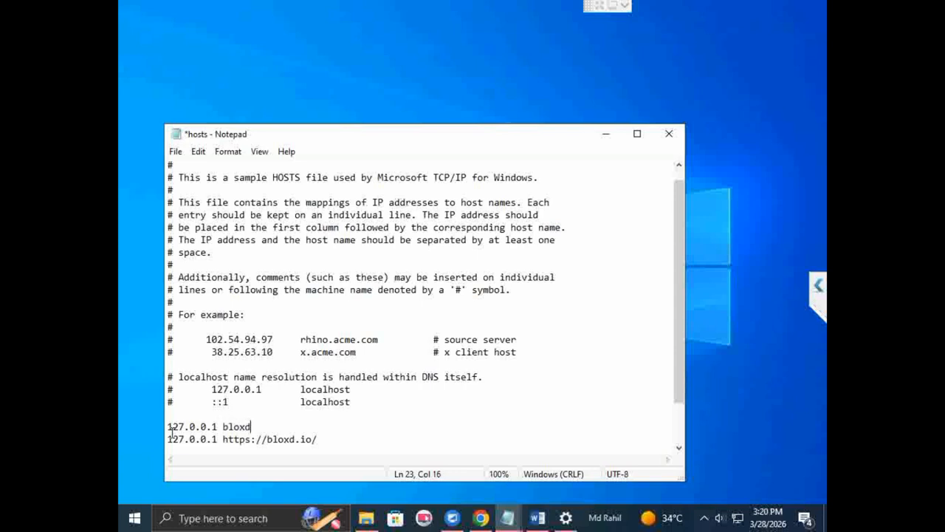
type(".io")
Step: Save the edited hosts file and close Notepad
left_click(177, 152)
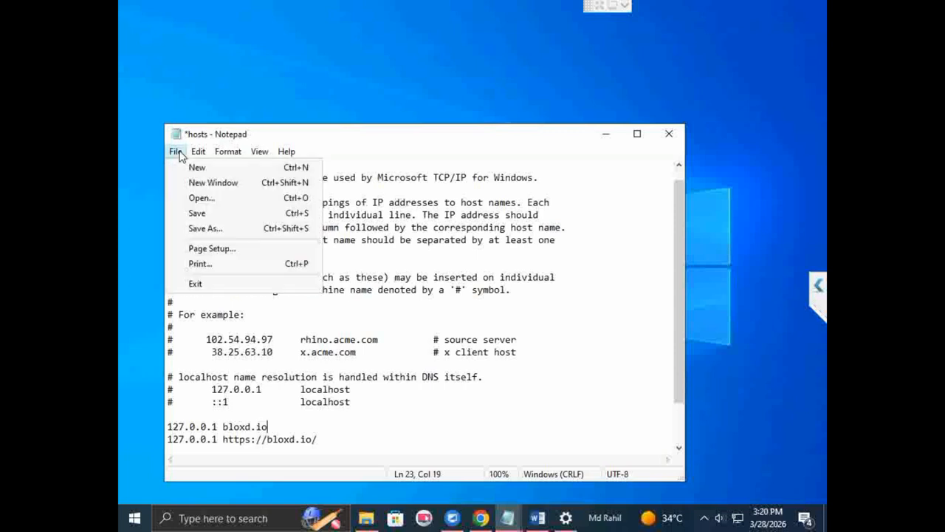
left_click(194, 215)
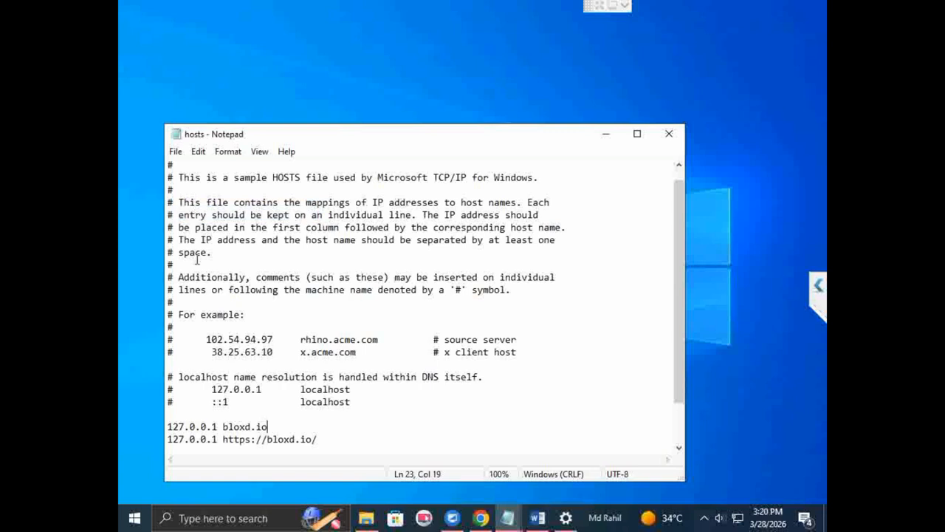
left_click(666, 140)
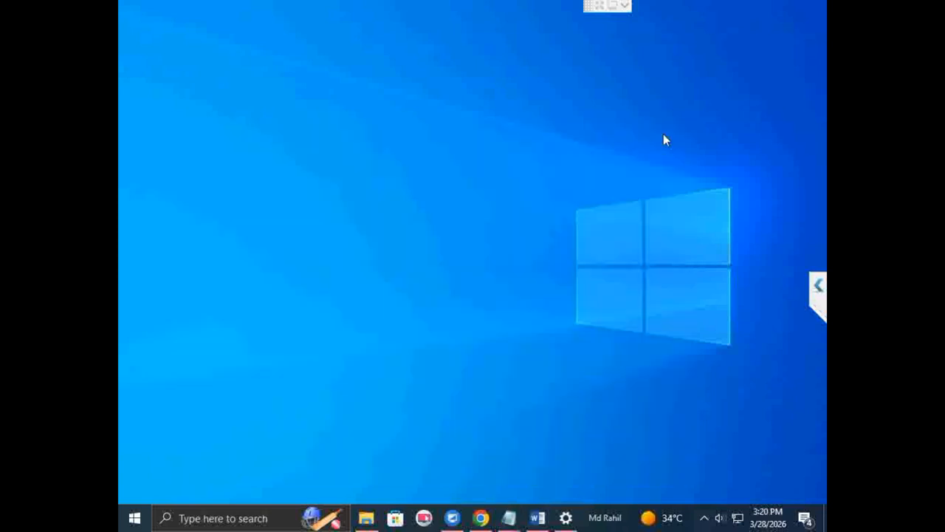
Step: Search Windows for cmd and run Command Prompt as administrator, allowing it to make changes to the device
left_click(268, 519)
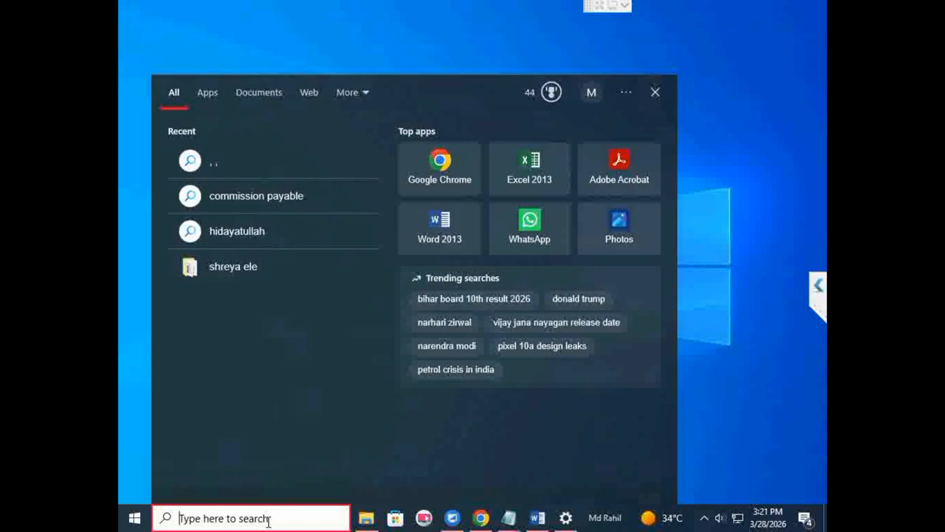
type("cmd")
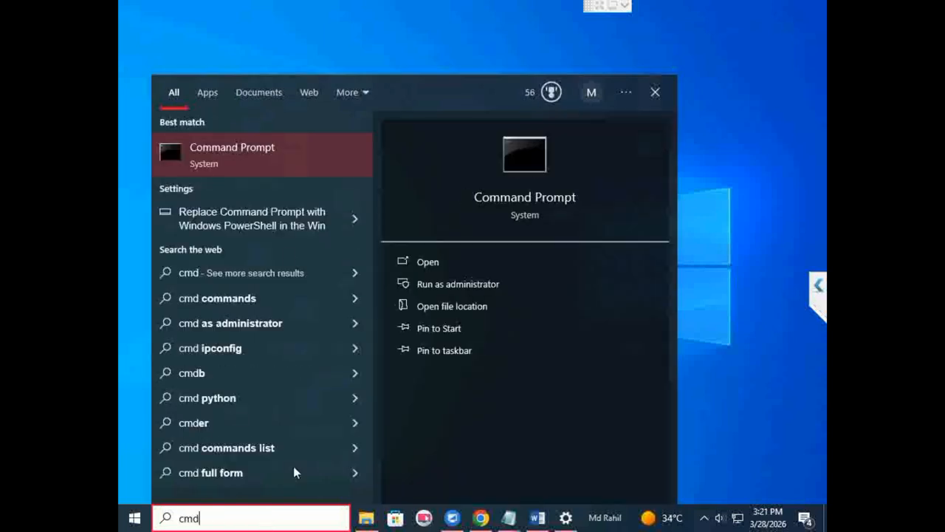
left_click(488, 286)
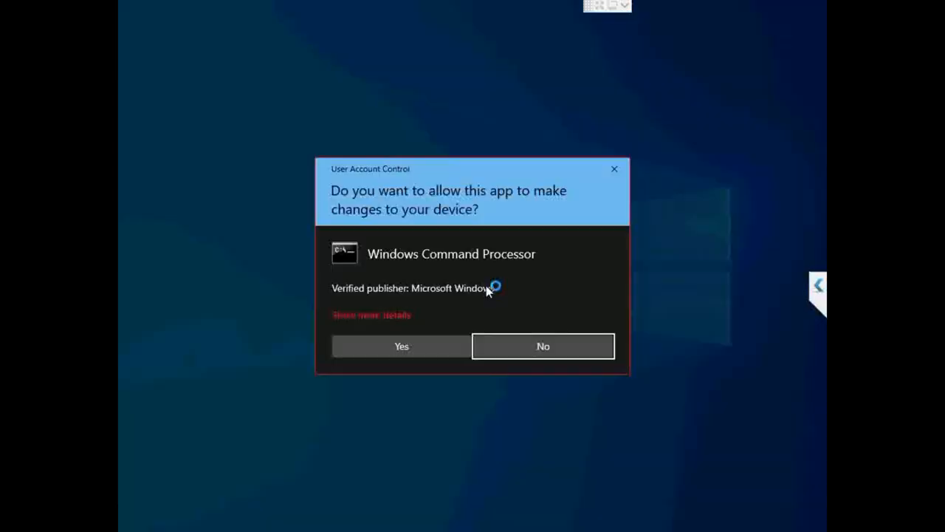
left_click(443, 344)
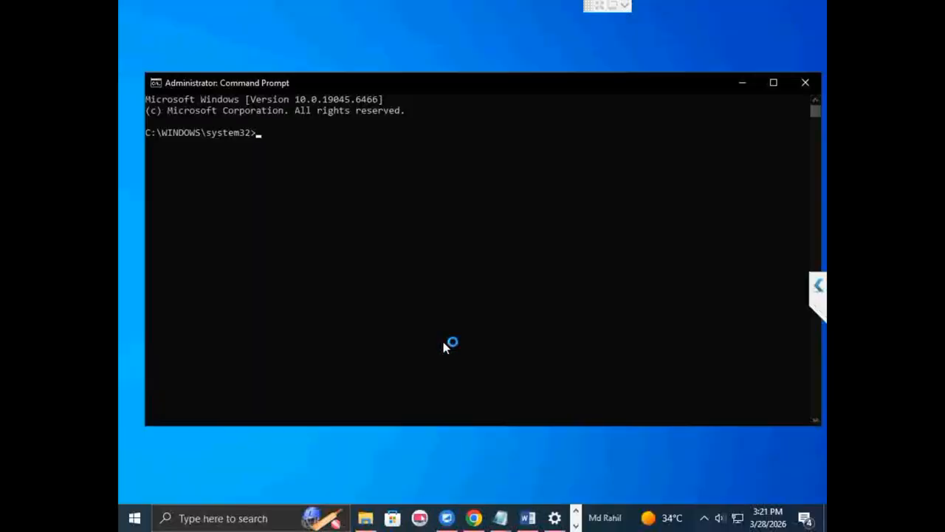
Step: Flush the DNS resolver cache with the command "ipconfig /flushdns" and close Command Prompt
type("ip")
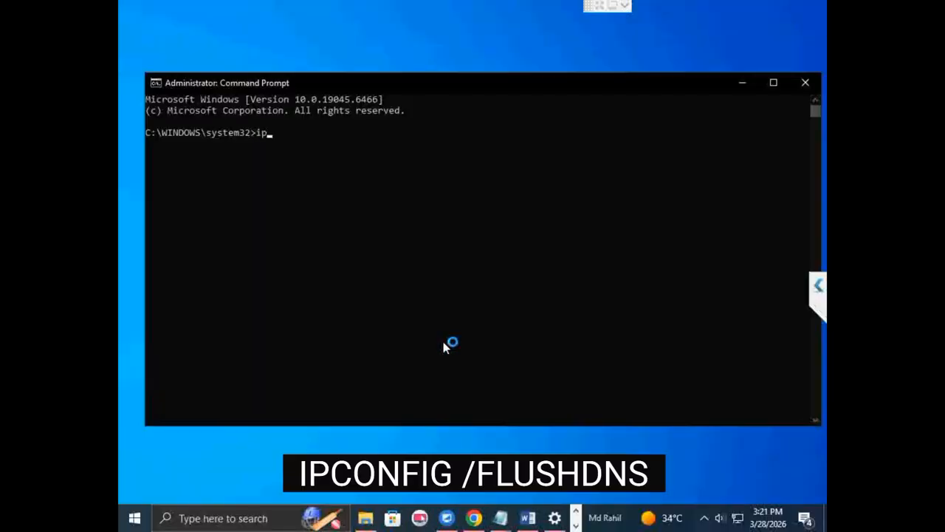
type("conf")
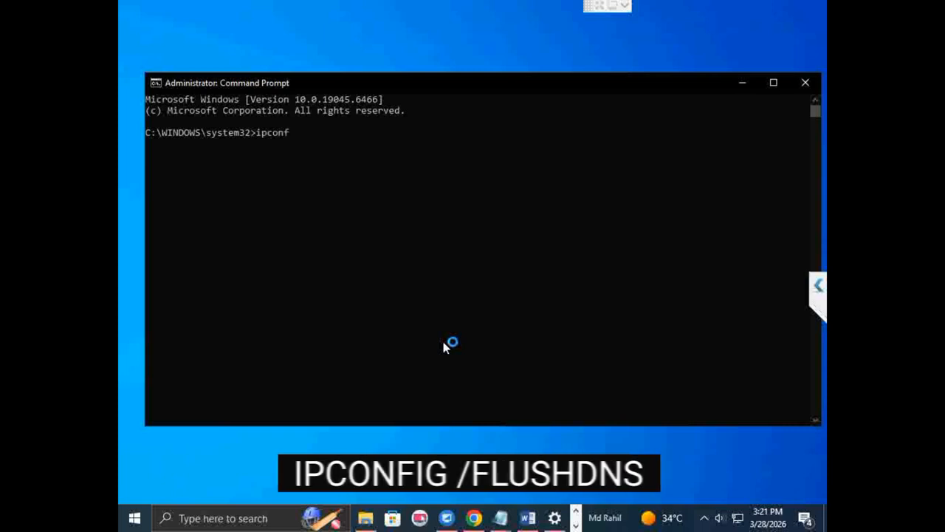
type("gi")
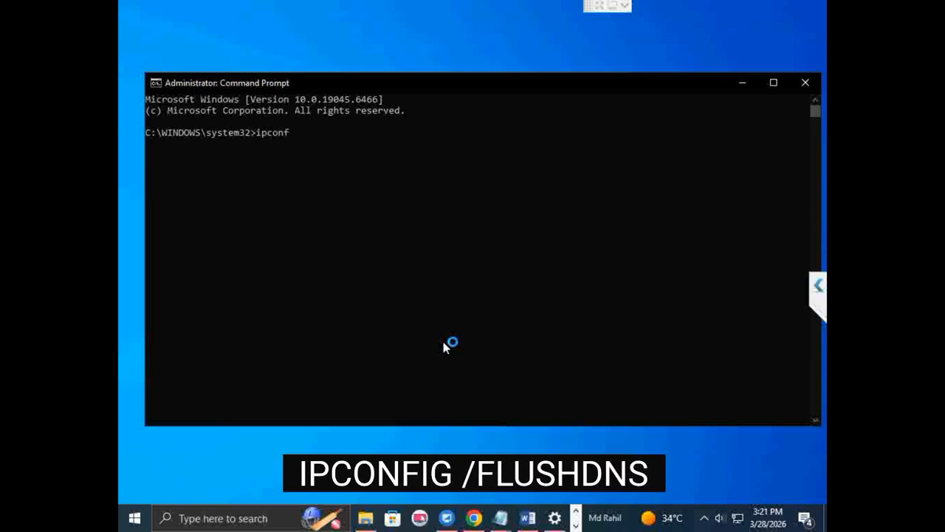
type("g")
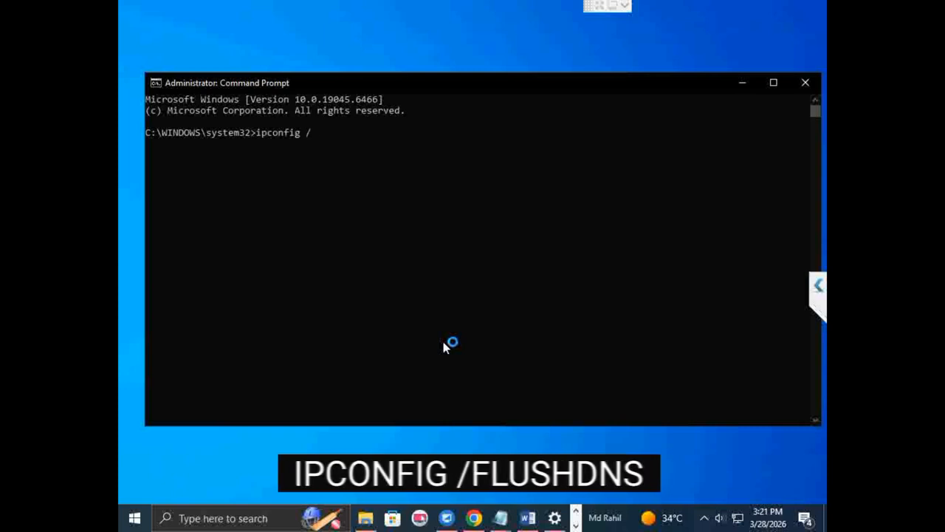
type("/f")
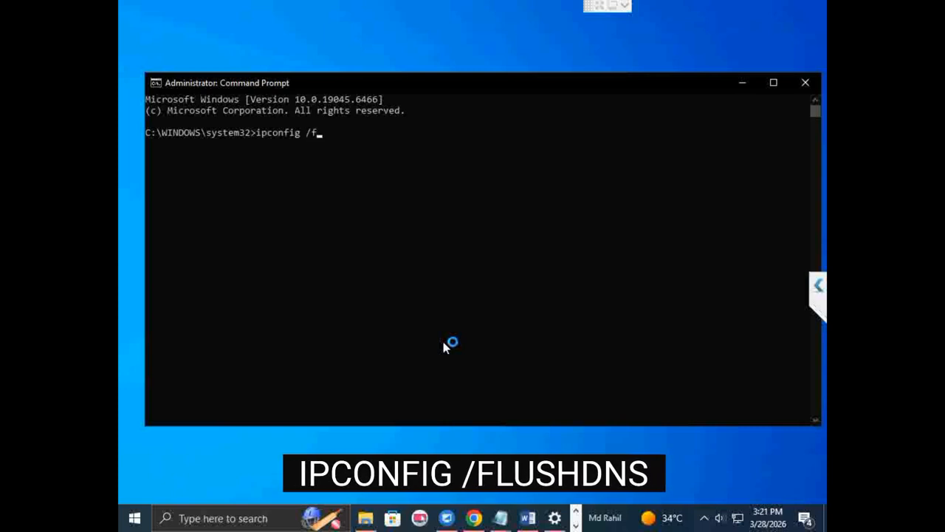
type("lu")
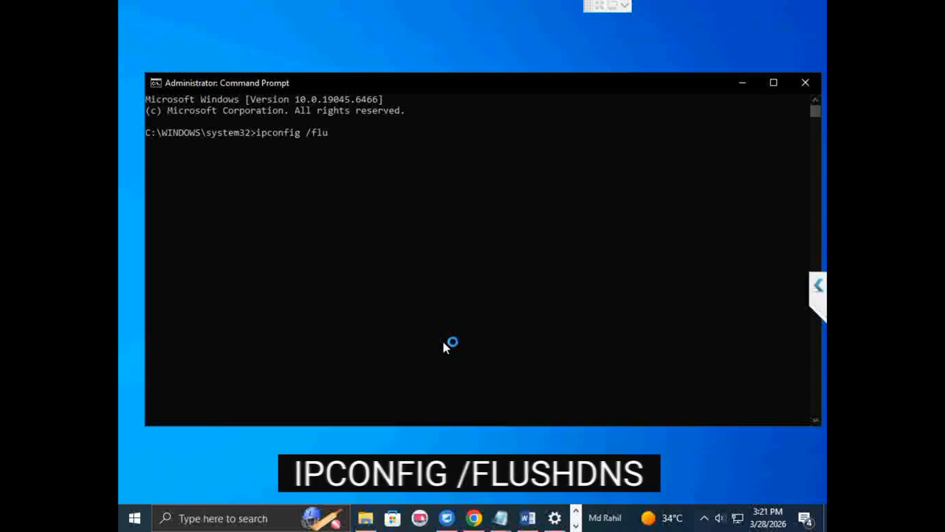
type("s")
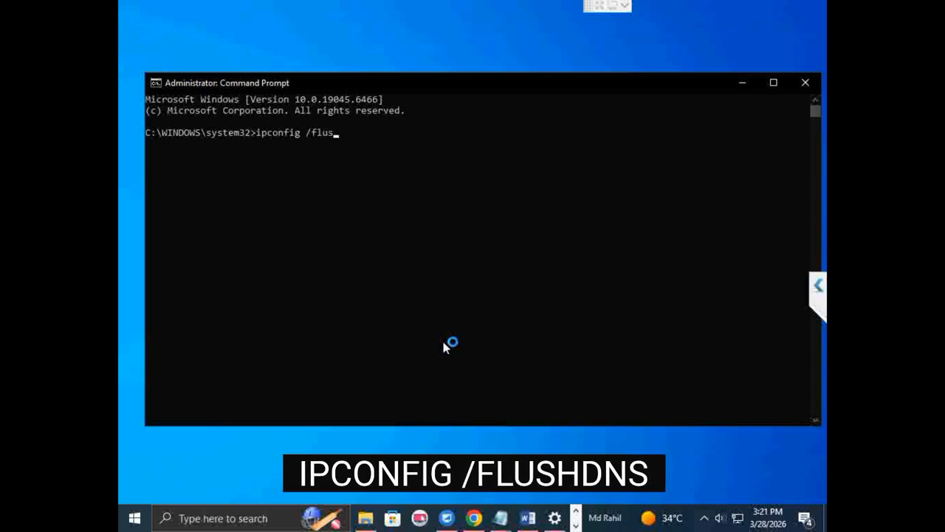
type("hdns")
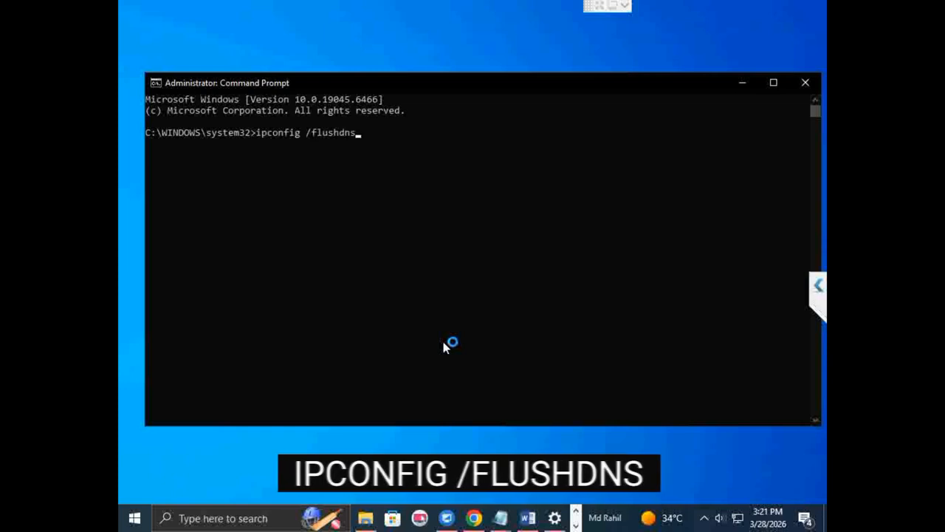
key("Return")
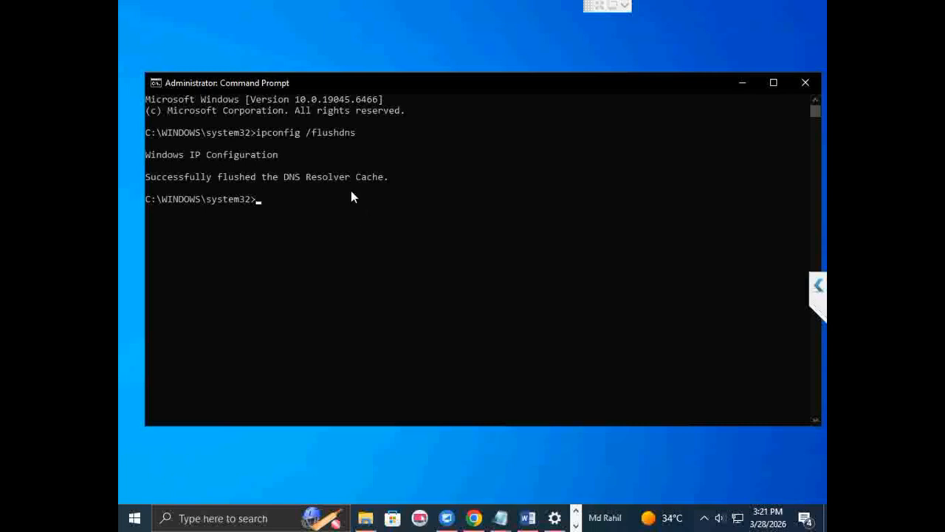
left_click_drag(436, 86, 384, 86)
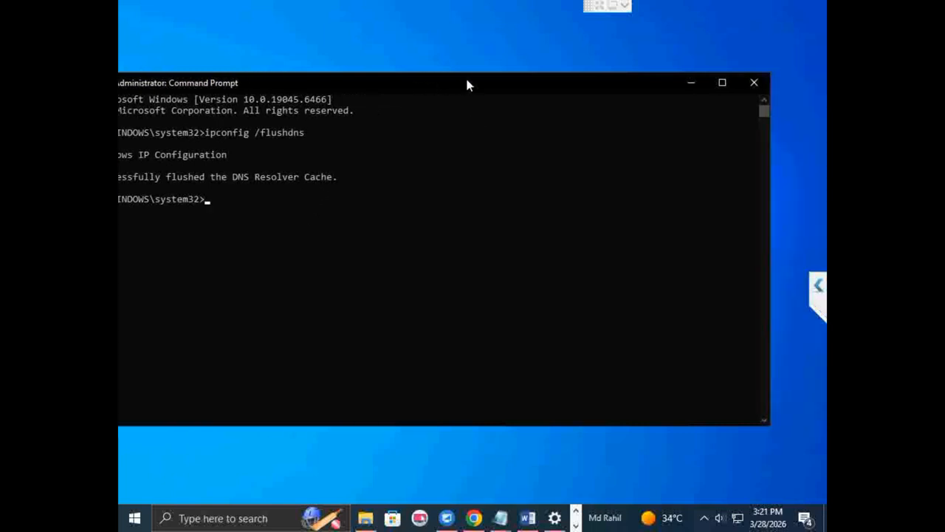
left_click(753, 82)
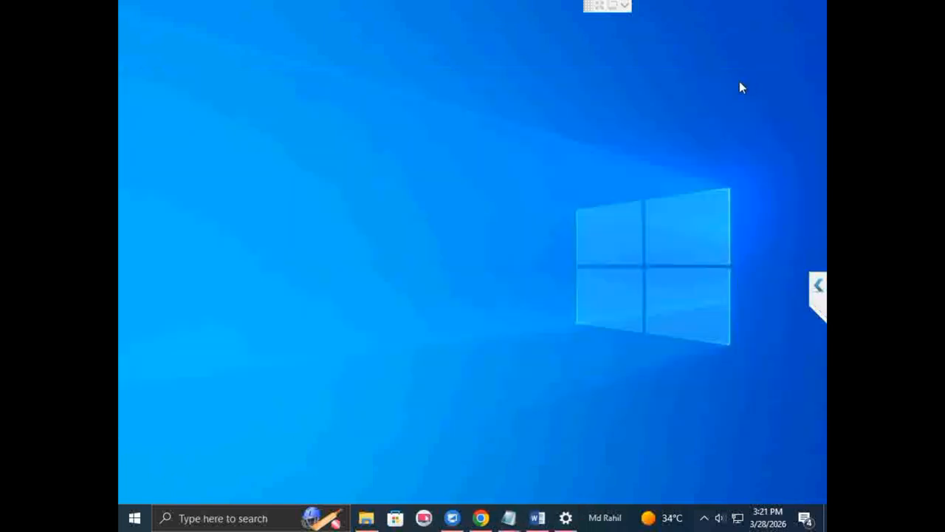
Step: Close the open Chrome window, agreeing to leave the site, and relaunch Google Chrome through a Windows search for "ch"
right_click(483, 519)
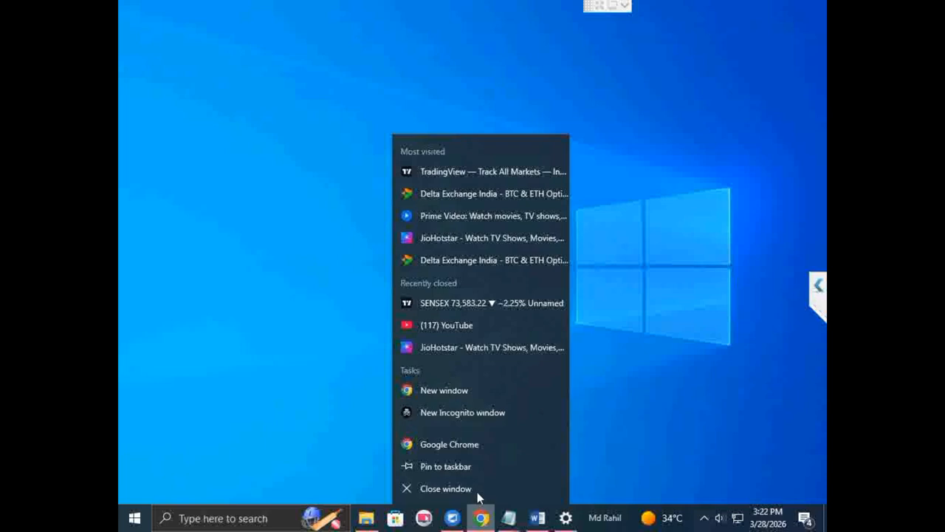
left_click(477, 491)
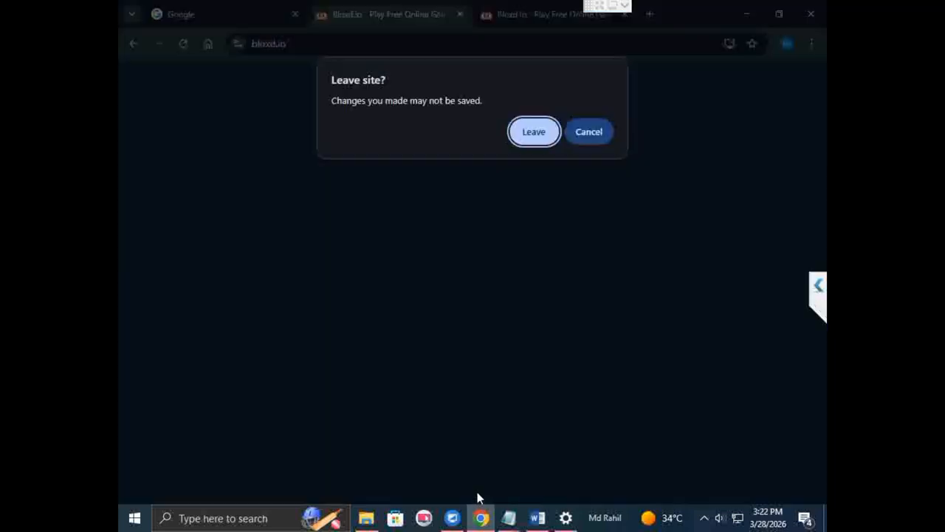
left_click(538, 131)
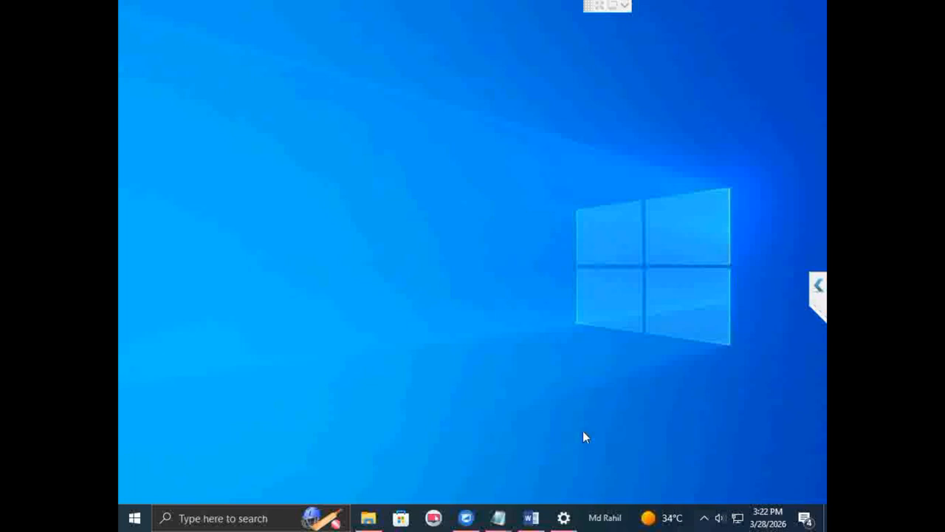
left_click(265, 517)
type("ch")
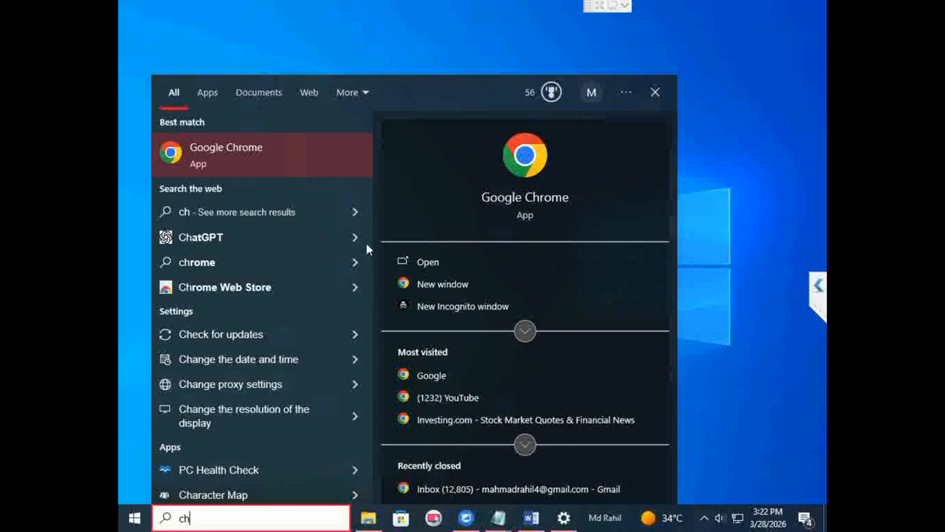
left_click(242, 154)
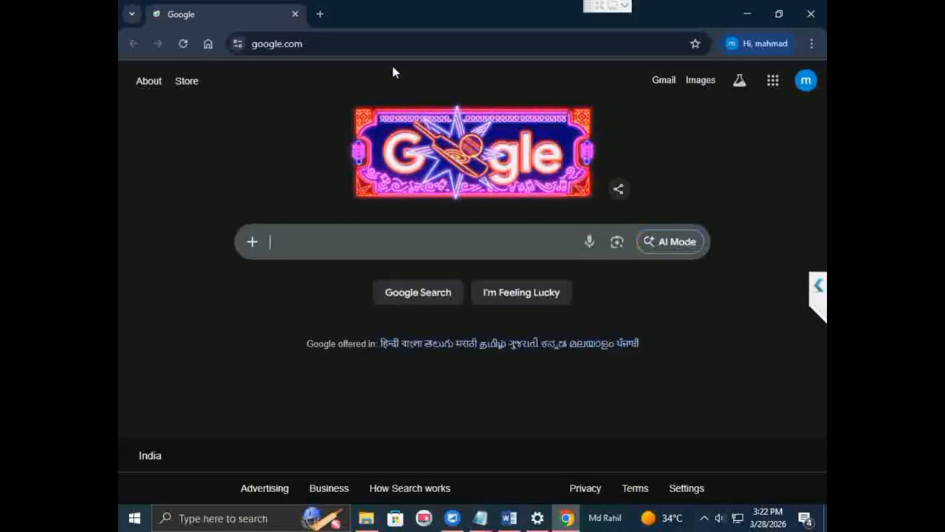
Step: Test the block by opening the recent tab "The Bloxd SMP - bloxd.io" from Chrome's history and loading bloxd.io, and close Chrome
left_click(383, 54)
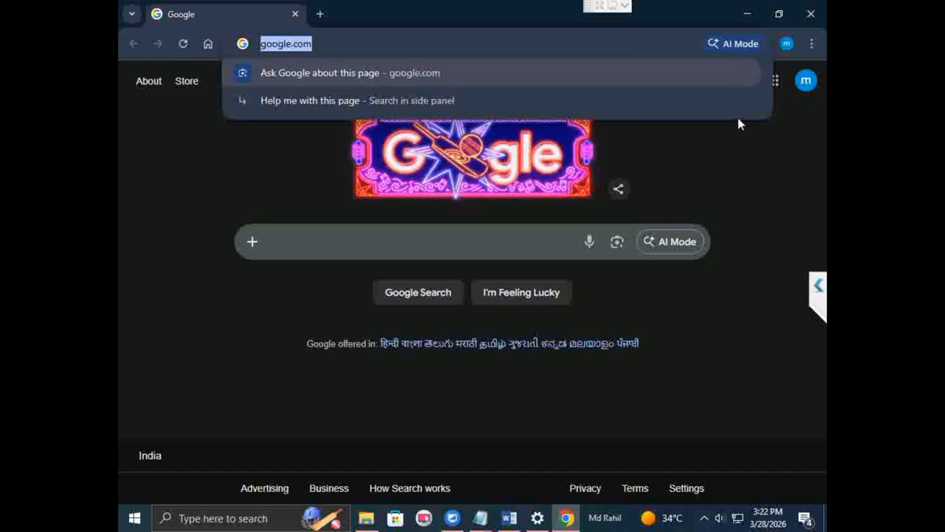
left_click(753, 190)
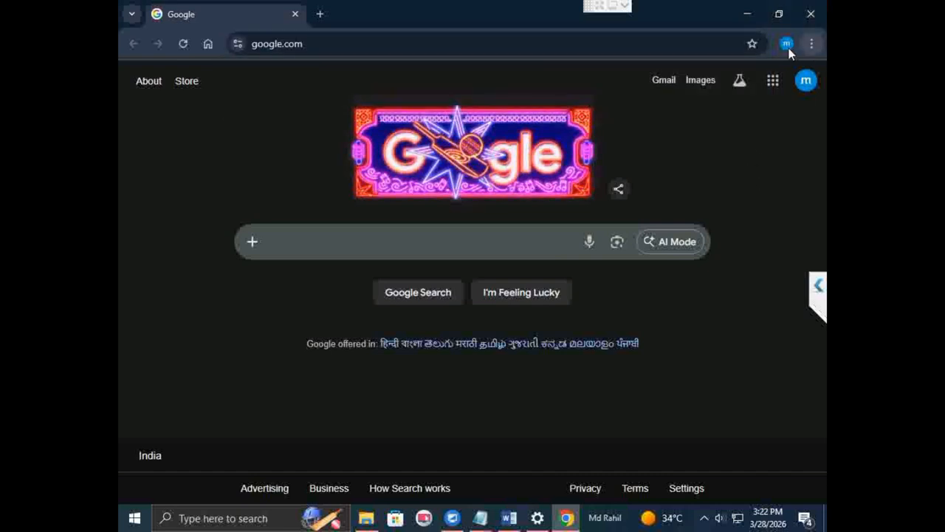
left_click(810, 44)
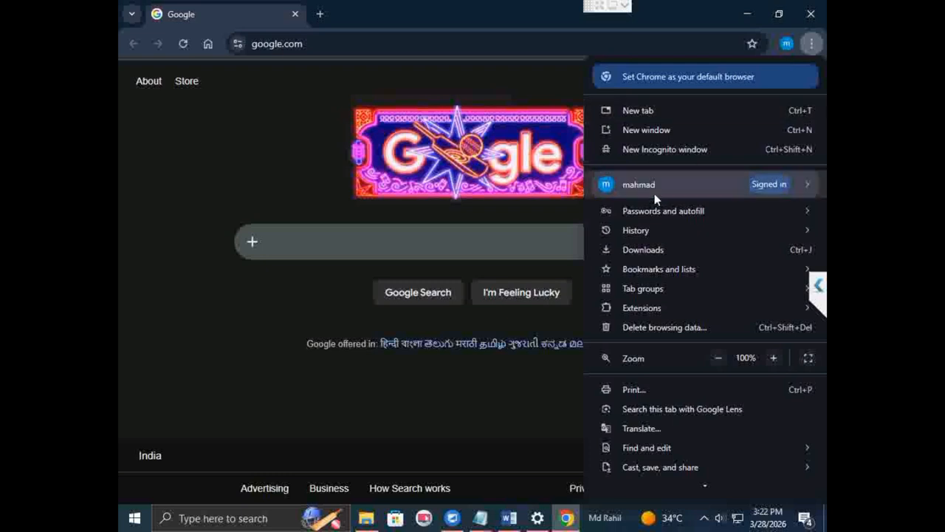
mouse_move(644, 226)
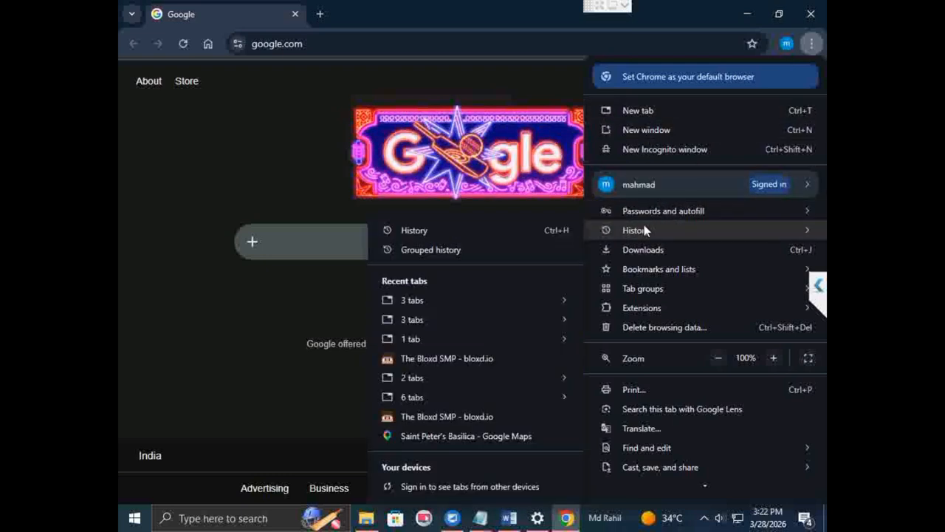
left_click(420, 357)
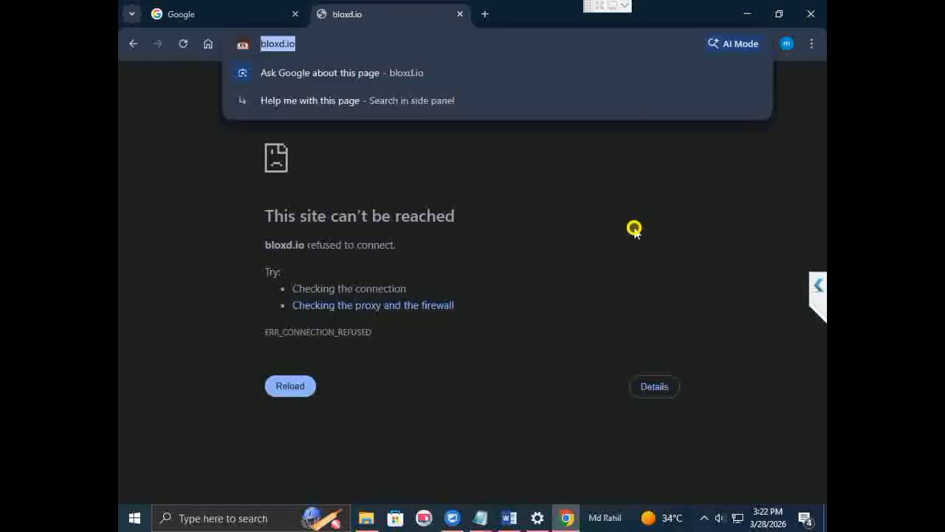
left_click(633, 228)
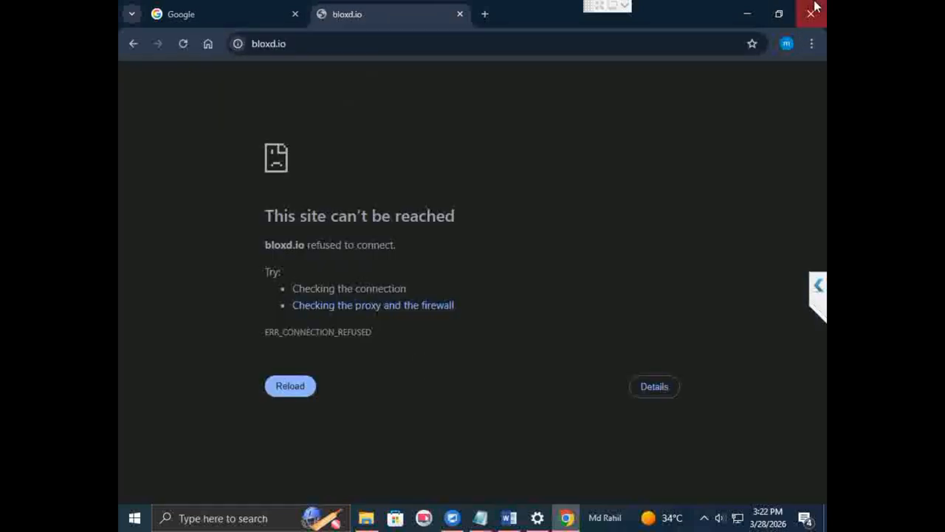
left_click(815, 8)
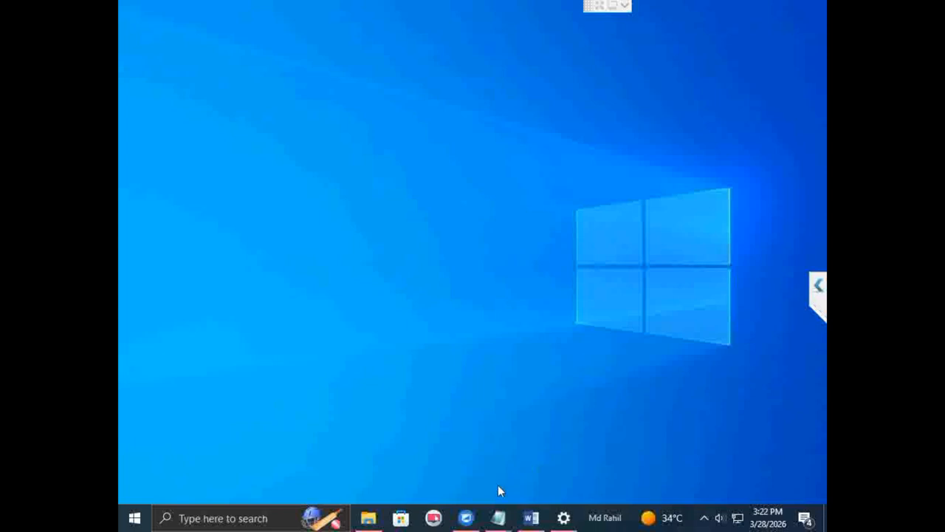
Step: Find and open Microsoft Edge through Windows search and confirm its recommended browser settings
left_click(186, 518)
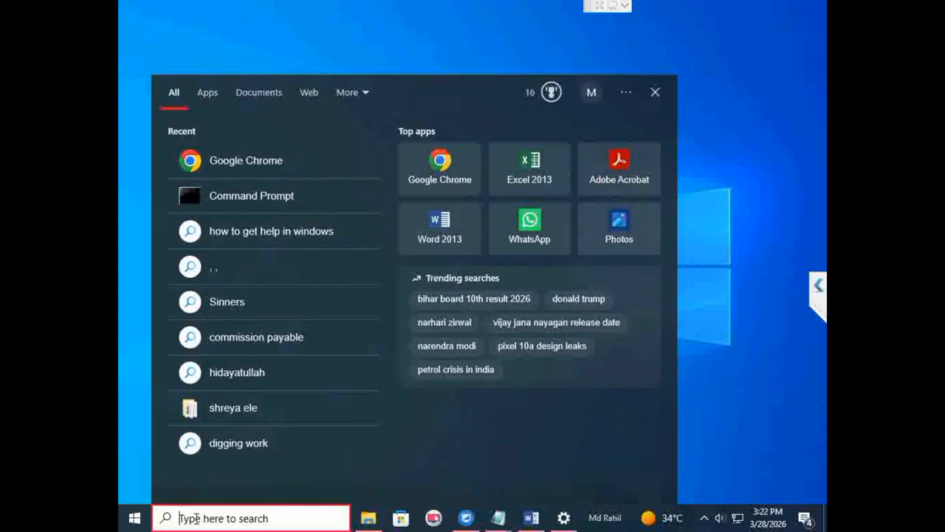
type("e")
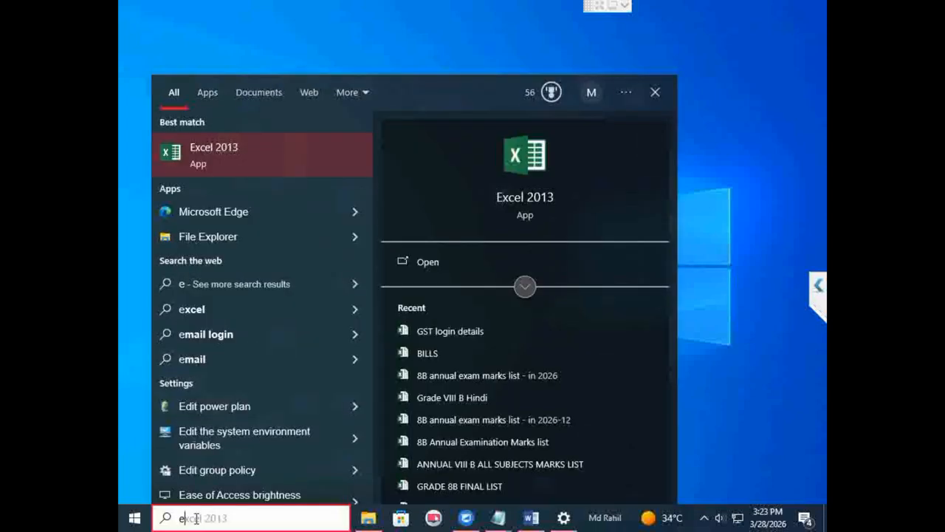
left_click(242, 214)
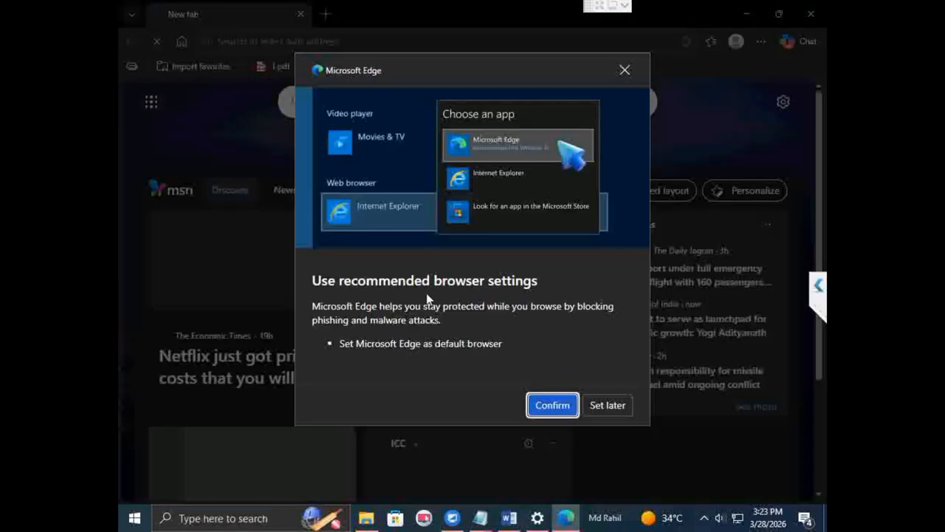
left_click(561, 405)
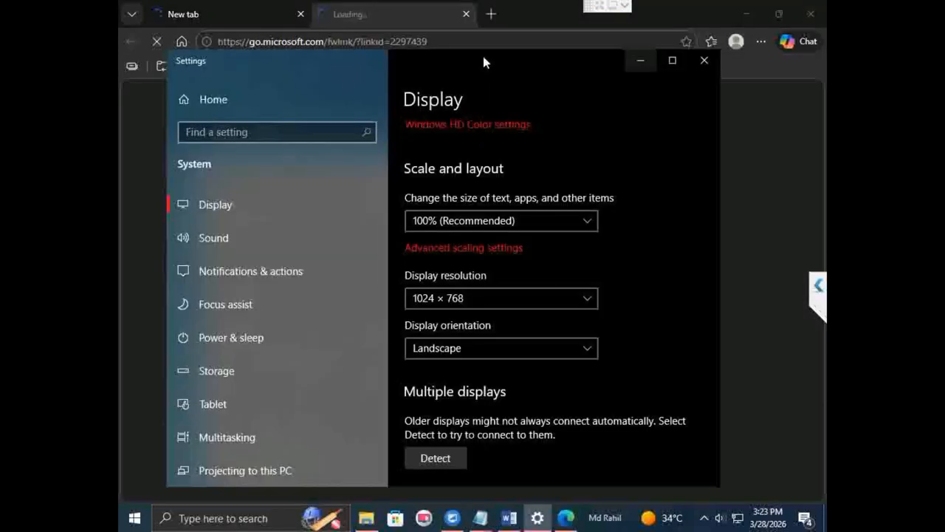
Step: Test the block in Edge by loading the copied bloxd.io address, and close the browser
left_click(483, 48)
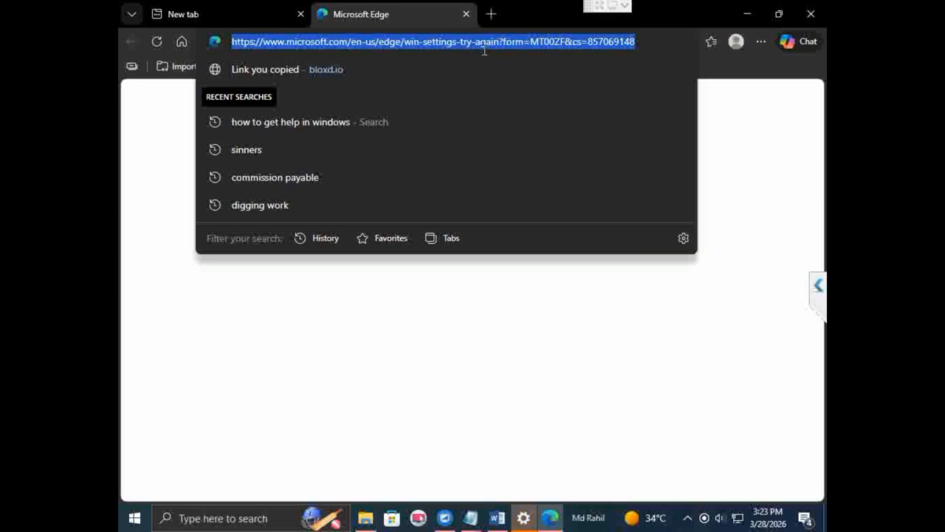
type("https://bloxd.io/")
key("Return")
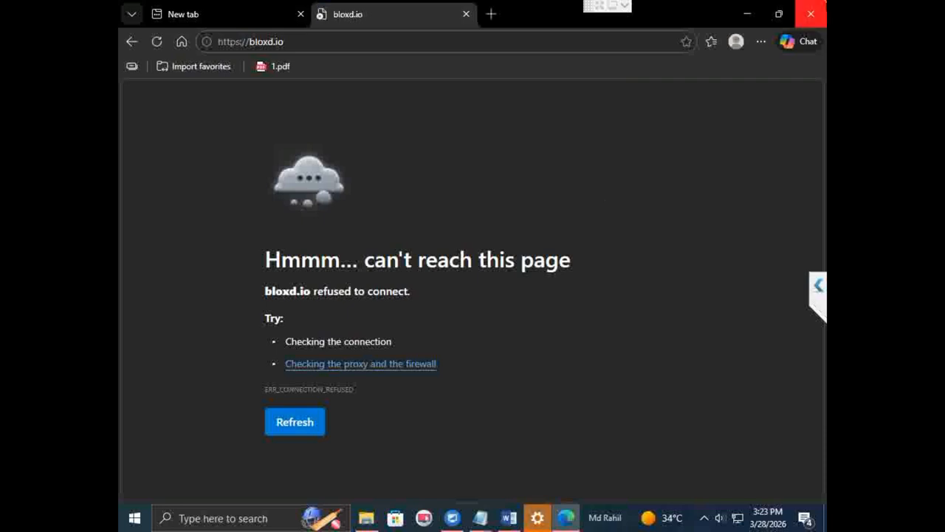
left_click(810, 13)
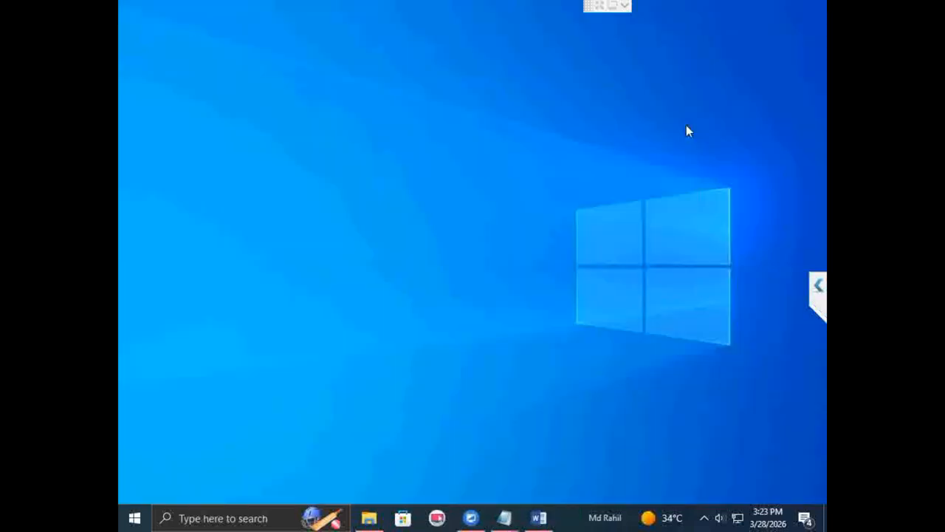